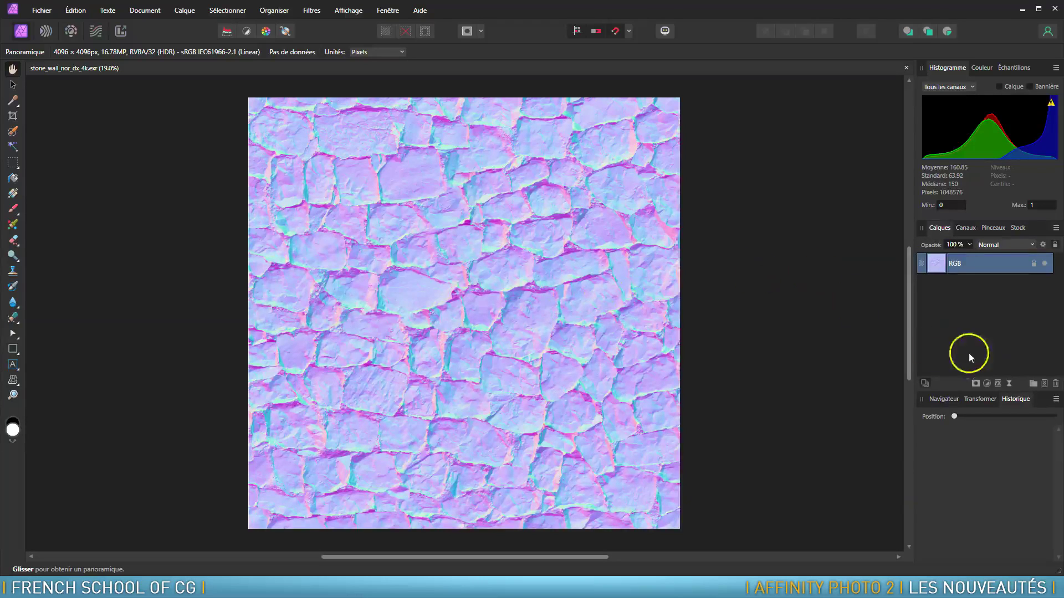
Add a Normales adjustment to the stone wall normal map, with rotation about 42.5 and scale about 109.4
left_click(987, 384)
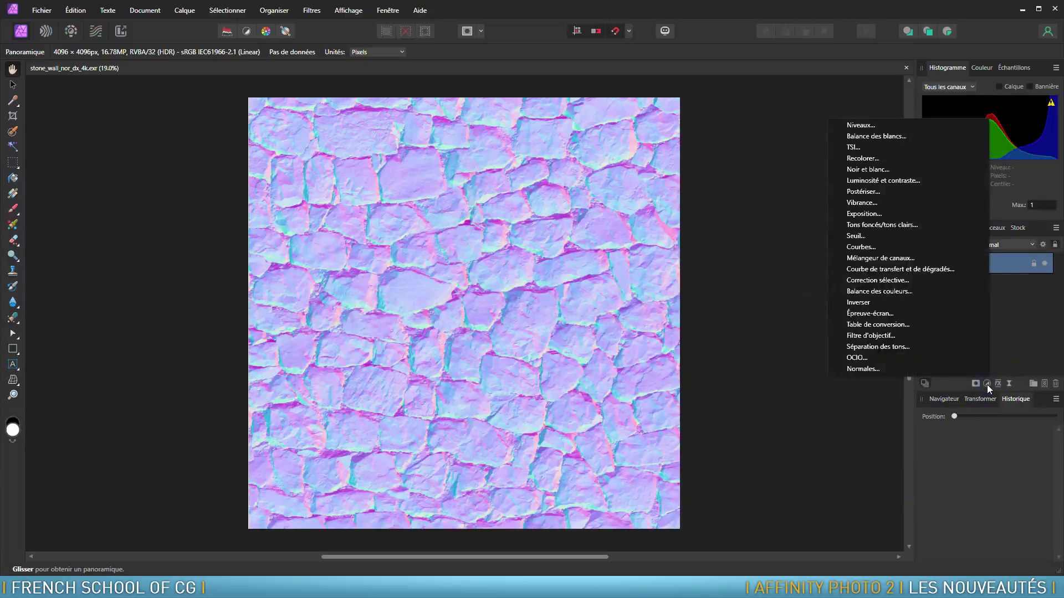
left_click(879, 368)
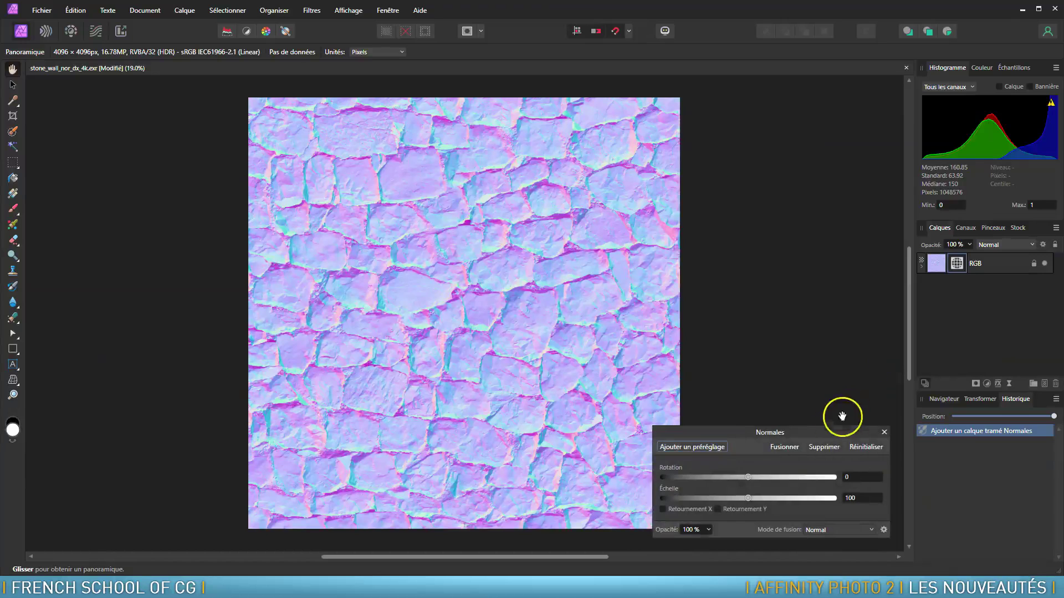
left_click_drag(829, 434, 821, 300)
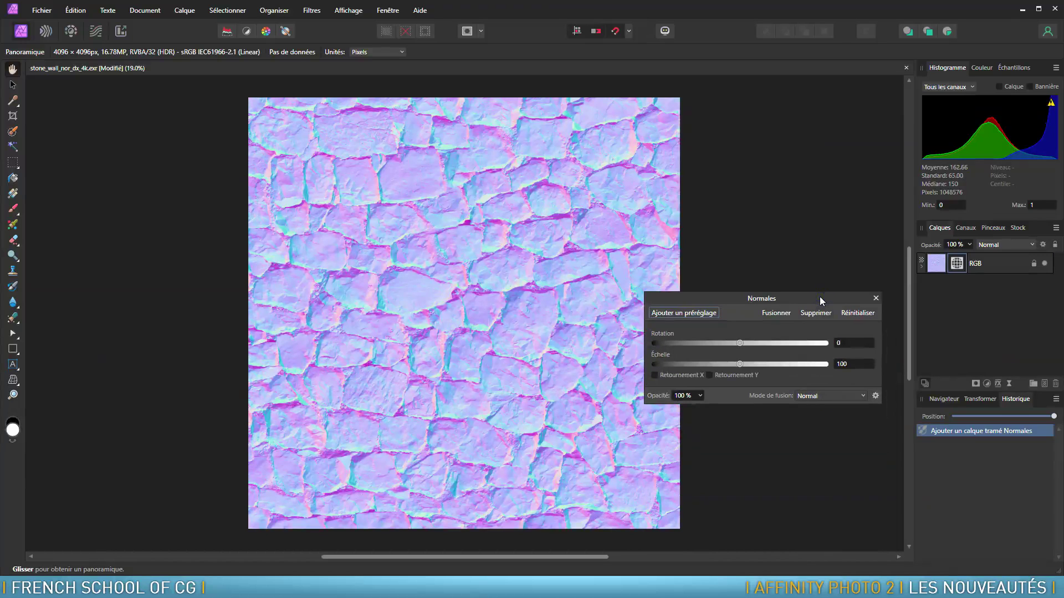
left_click_drag(783, 343, 746, 367)
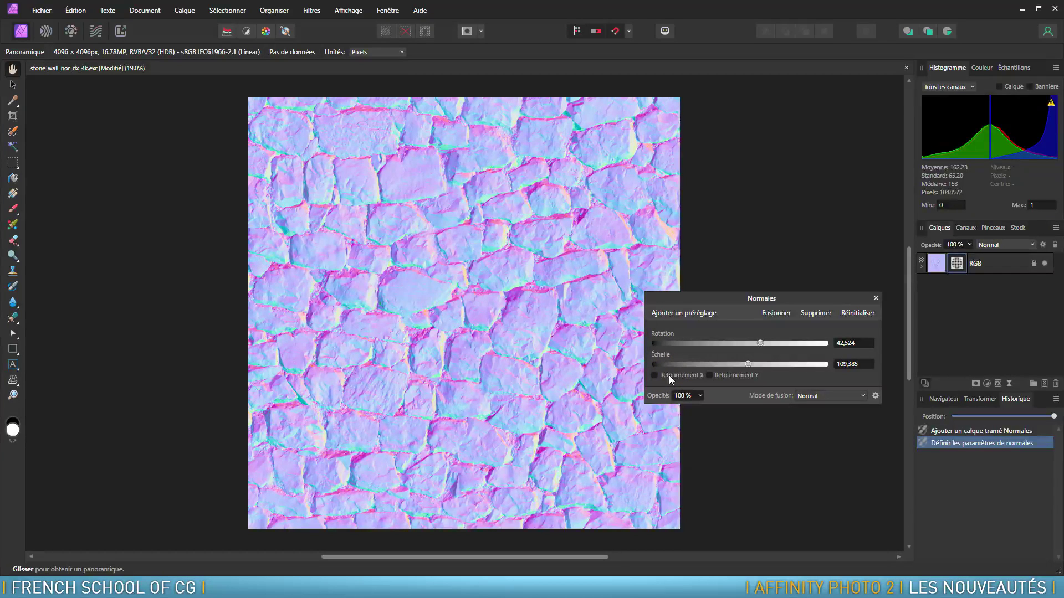
Try the X and Y flips of the normals, leave only Retournement Y enabled, and close the adjustment settings
left_click(670, 376)
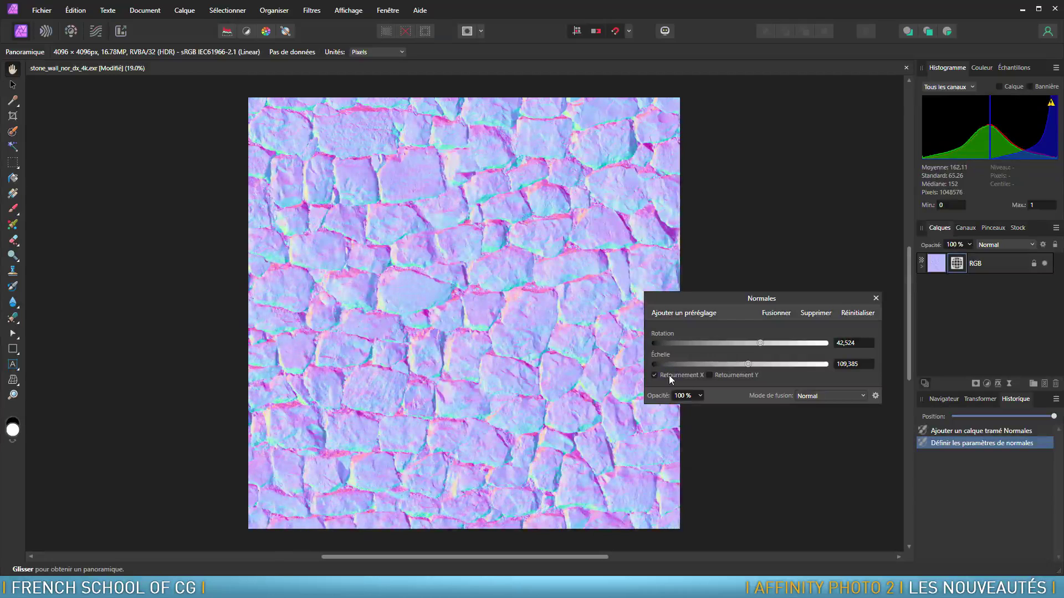
left_click(703, 376)
left_click(710, 376)
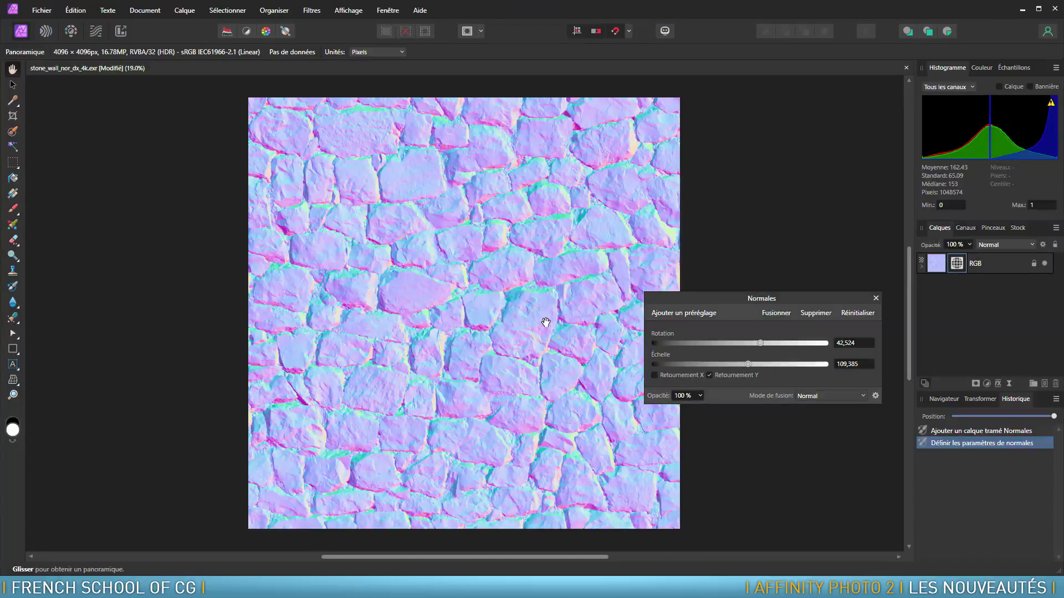
left_click(711, 377)
left_click(710, 377)
left_click(875, 299)
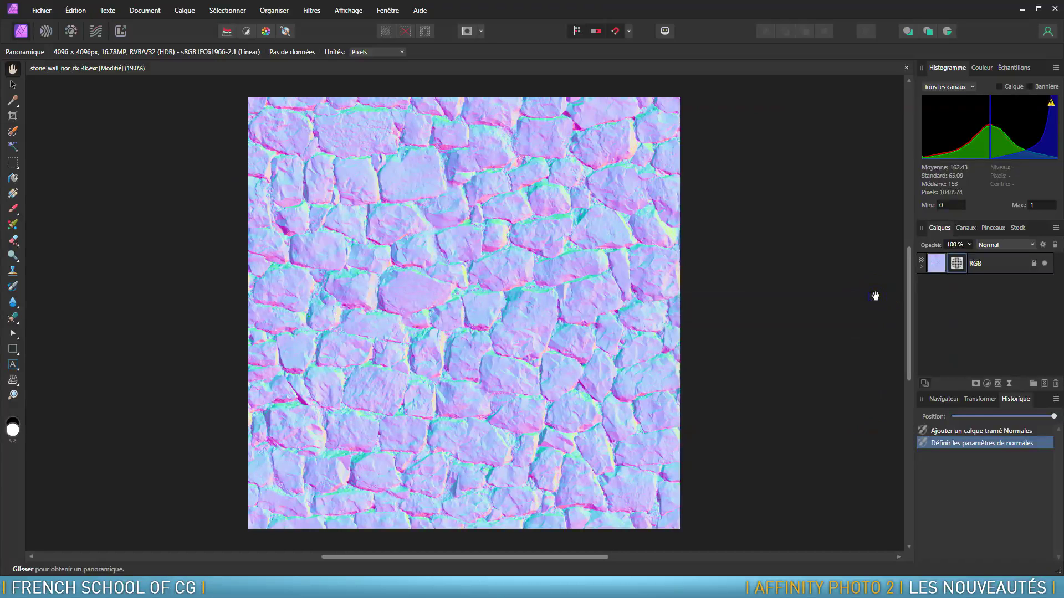
Switch to 3ds Max and view the Corona render's BEAUTY, Alpha, occlusion, NormalsGeometry, NormalsShading and NormalsDotProduct passes in turn
key("alt+Tab")
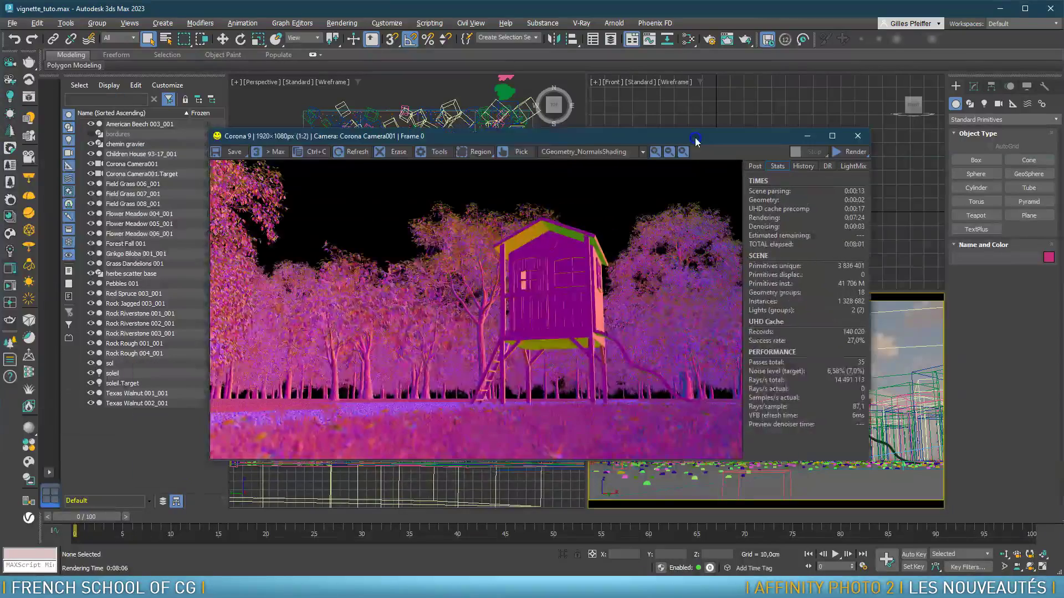
left_click(612, 148)
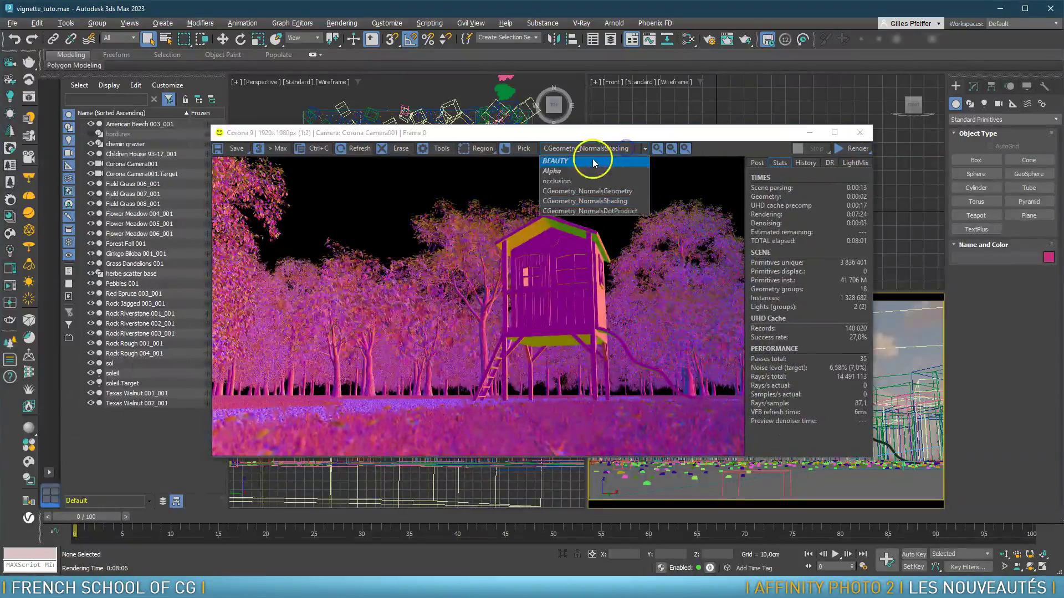
left_click(590, 160)
left_click(600, 149)
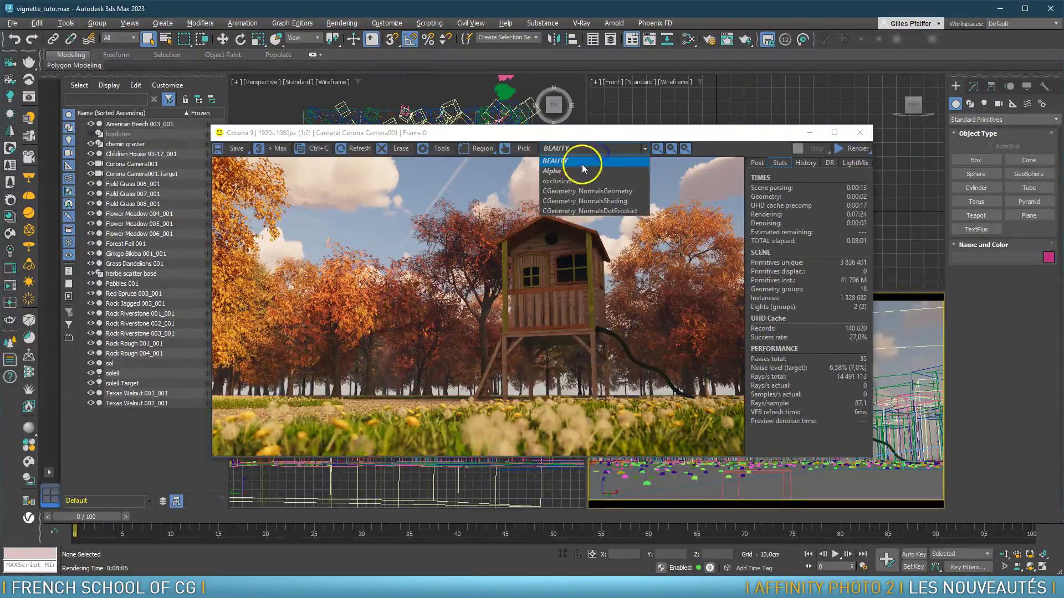
left_click(574, 172)
left_click(601, 148)
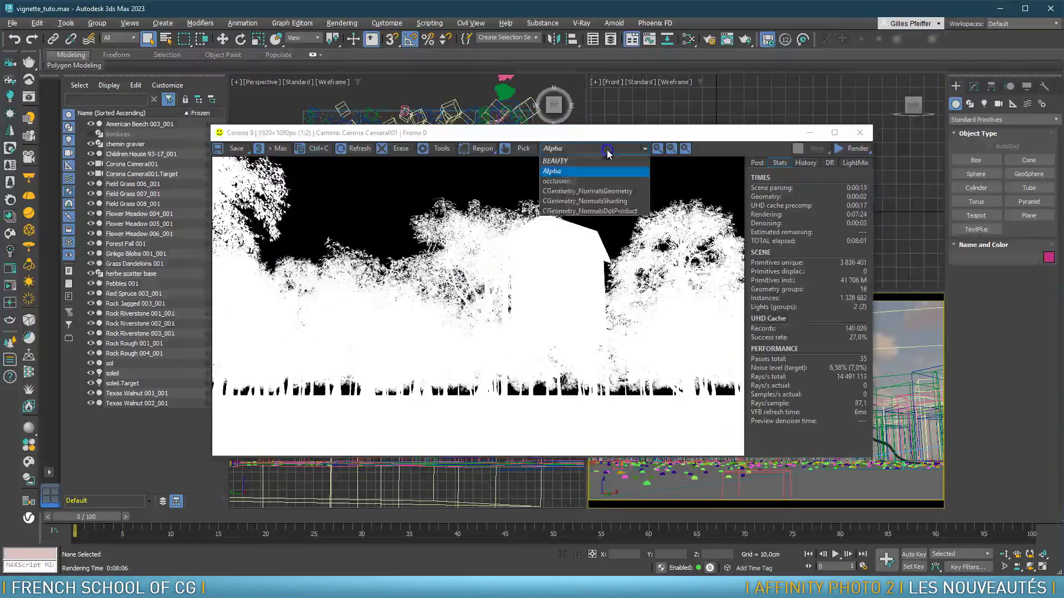
left_click(573, 180)
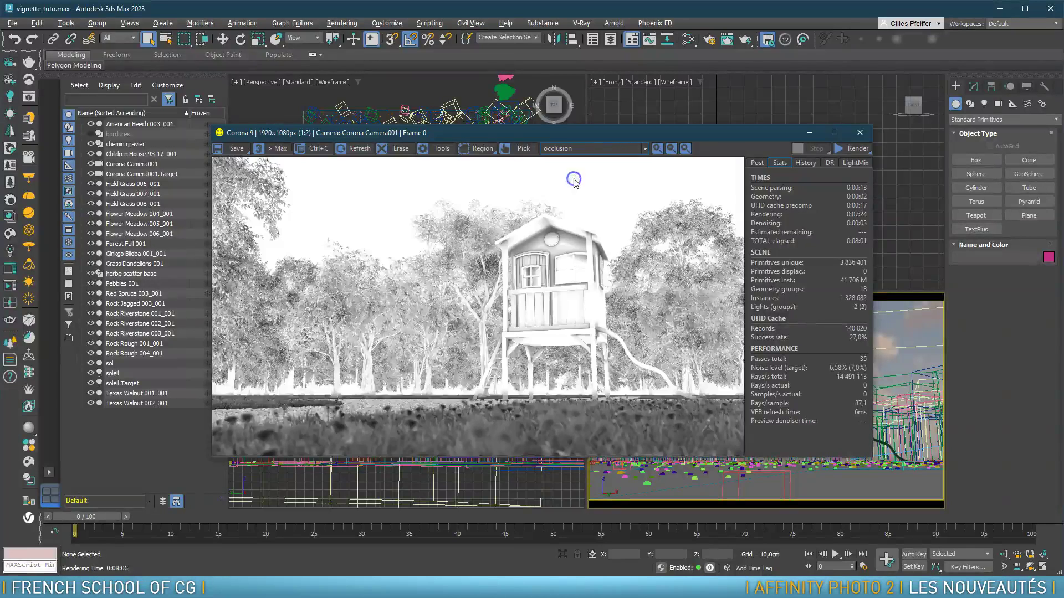
left_click(617, 149)
left_click(607, 191)
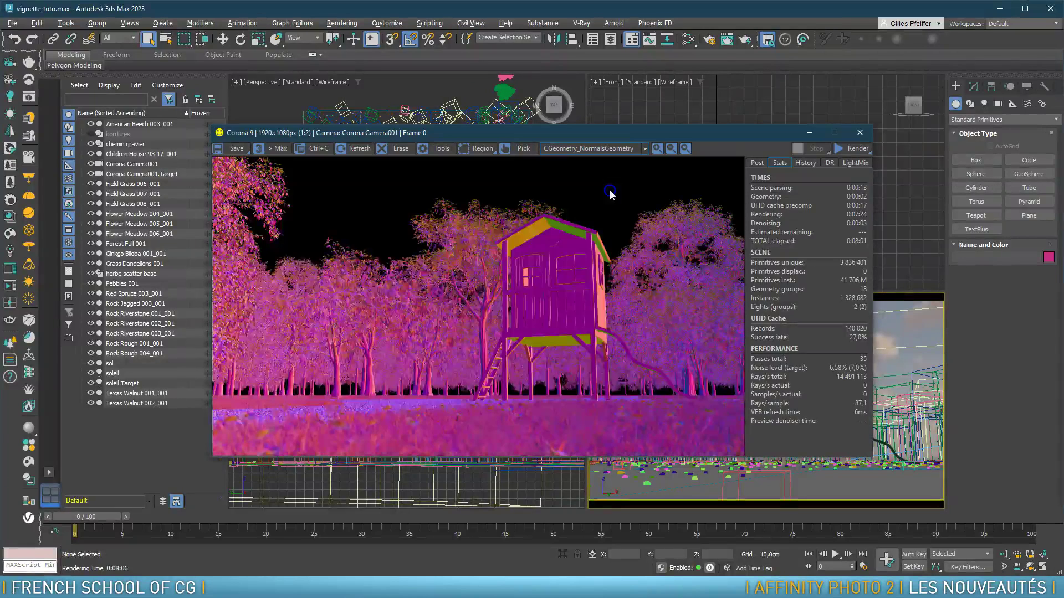
left_click(611, 150)
left_click(604, 200)
left_click(604, 147)
left_click(595, 210)
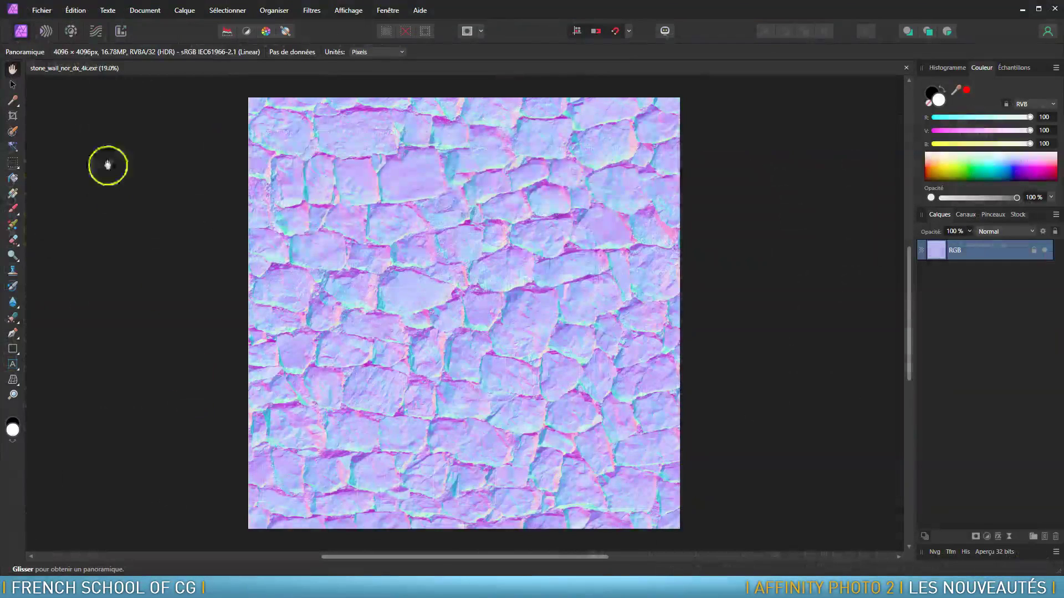
In Affinity Photo, open rendu 3D_Maisonnette.exr from the rendu 3D folder and check its RGB and A layers
left_click(42, 10)
left_click(34, 142)
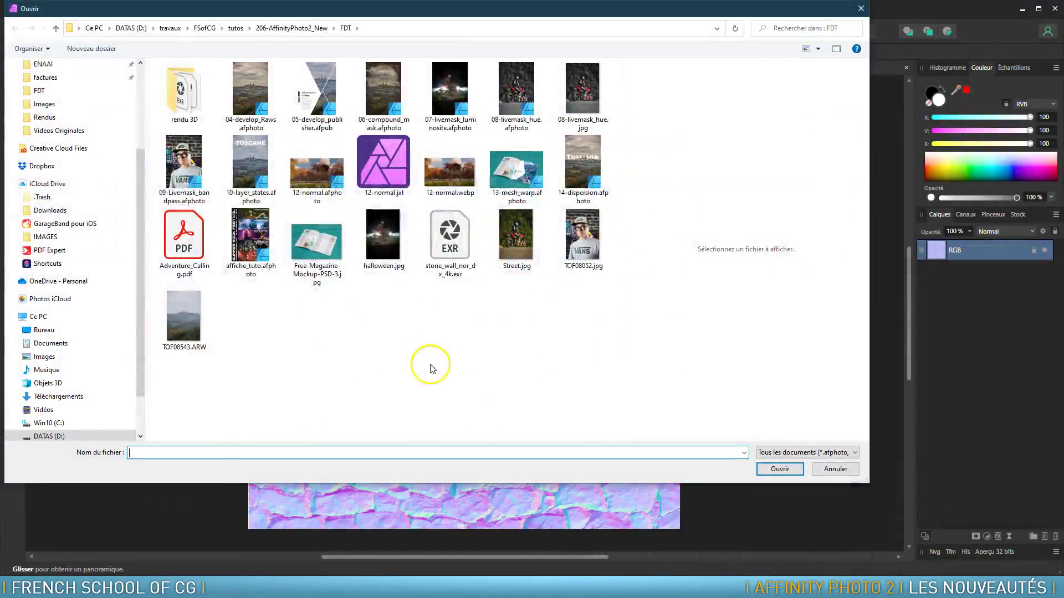
double_click(180, 89)
double_click(180, 89)
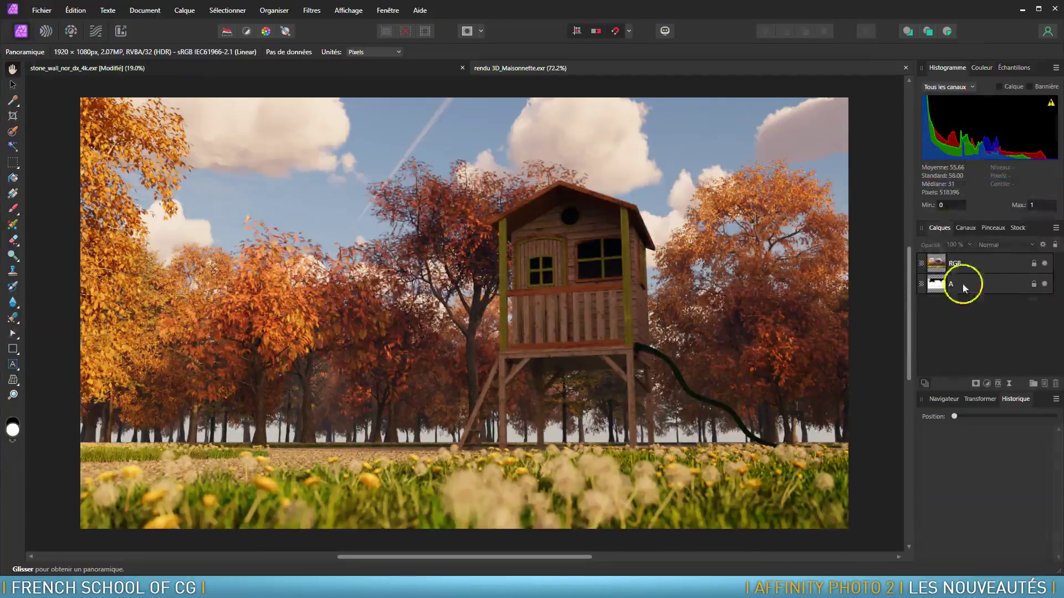
left_click(967, 265)
left_click(969, 280)
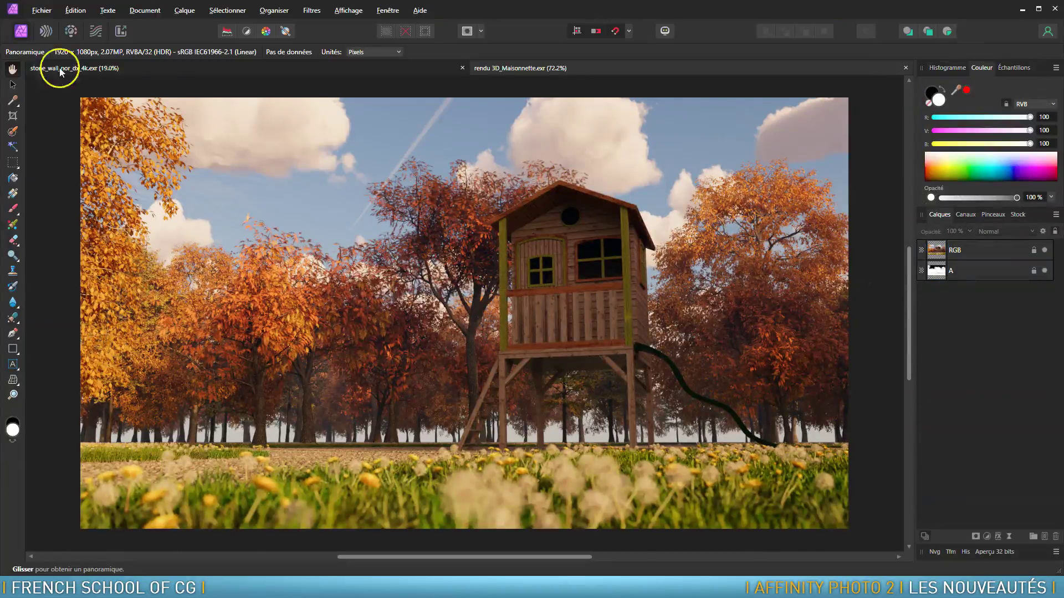
Place rendu 3D_Maisonnette_occlusion.exr over the treehouse render at its default size, aligned with the canvas
left_click(42, 10)
left_click(46, 260)
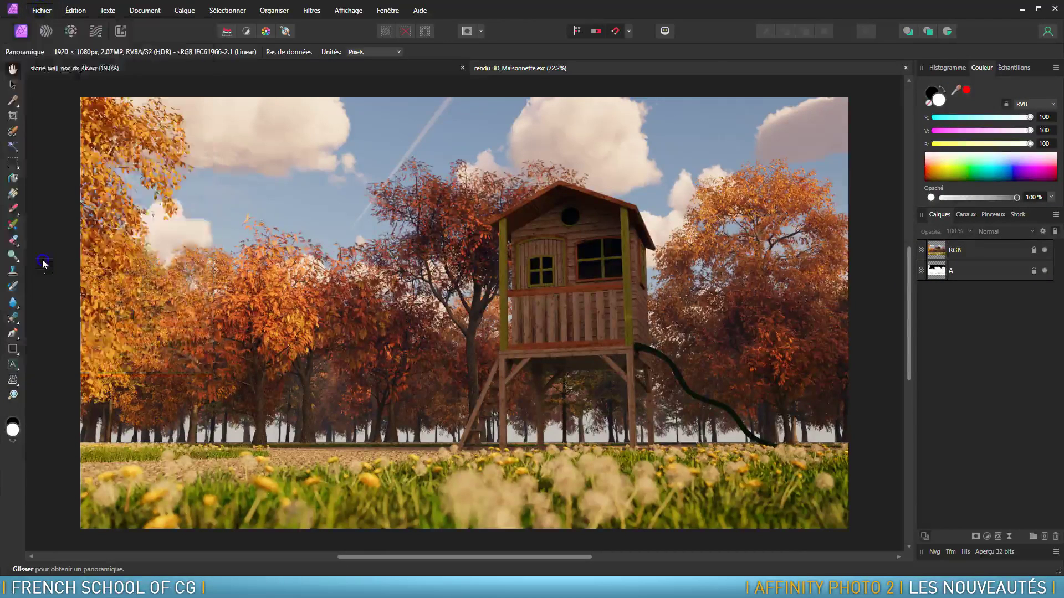
left_click(383, 90)
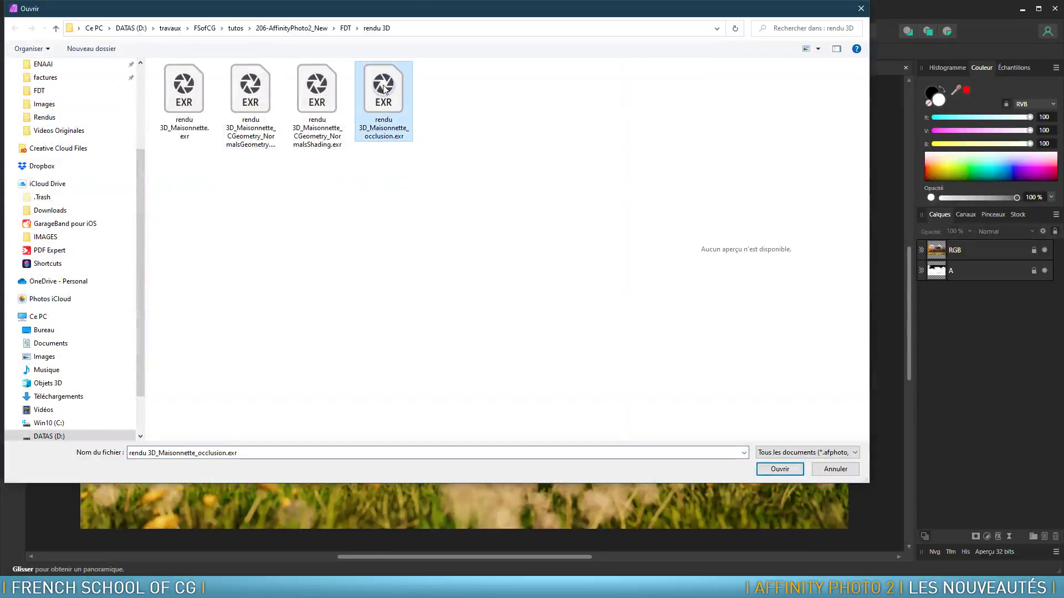
double_click(383, 90)
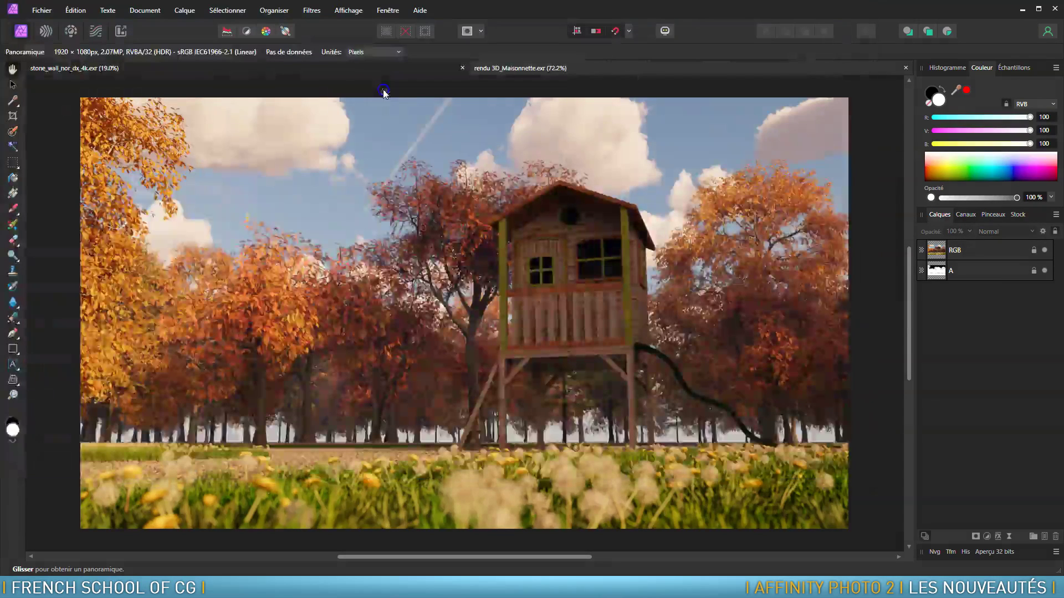
left_click(464, 315)
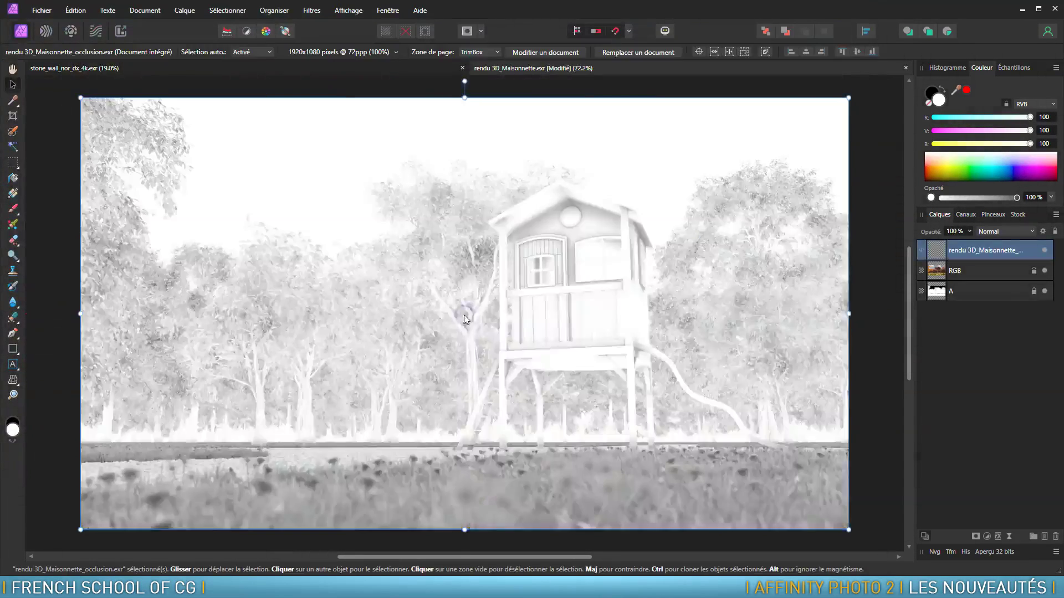
Set the occlusion layer's blend mode to Produit and toggle its visibility to compare the render with and without it
left_click(995, 233)
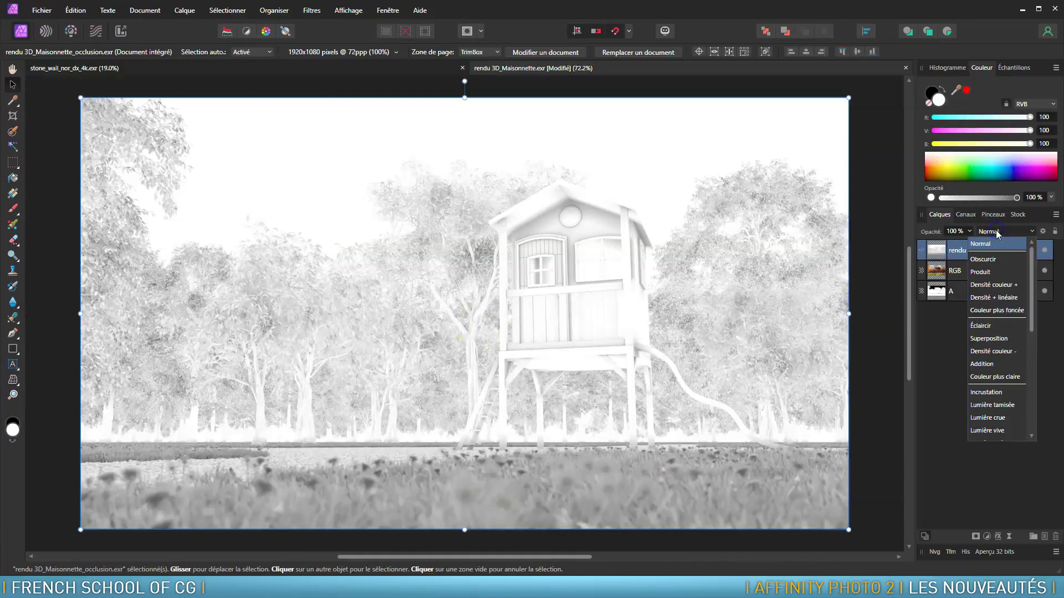
left_click(996, 277)
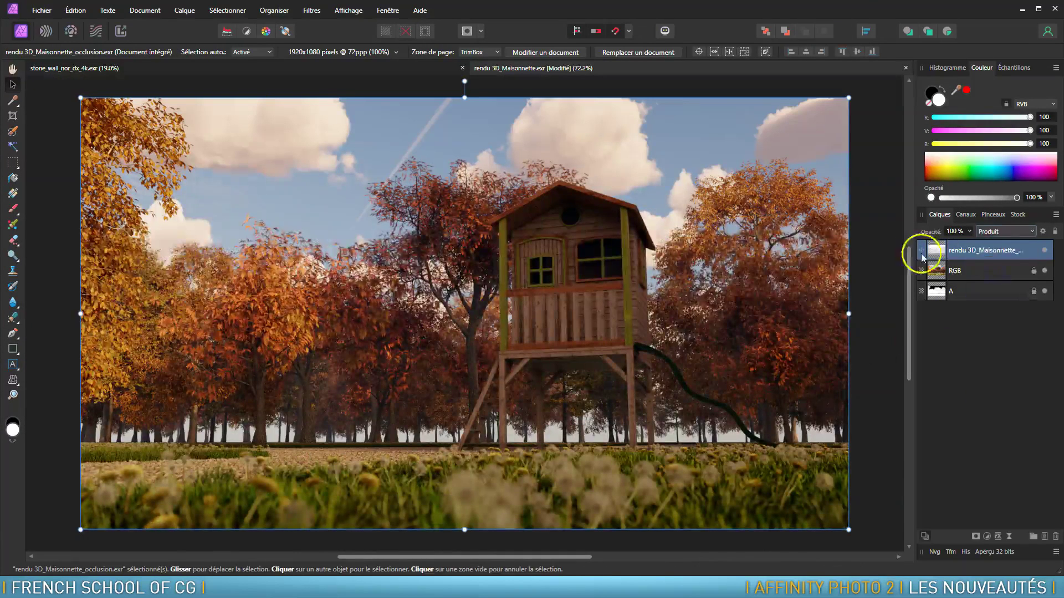
left_click(1044, 252)
left_click(1044, 252)
left_click(1044, 252)
left_click(1044, 252)
left_click(1044, 252)
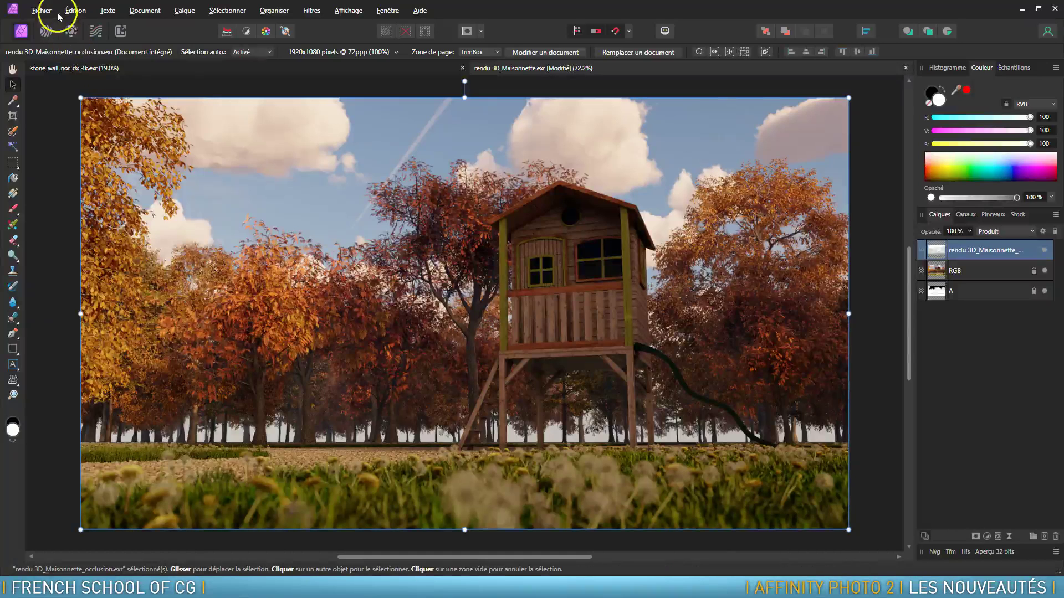
Place rendu 3D_Maisonnette_CGeometry_NormalsShading.exr at its default size, aligned with the canvas, between the occlusion and RGB layers
left_click(46, 10)
left_click(48, 260)
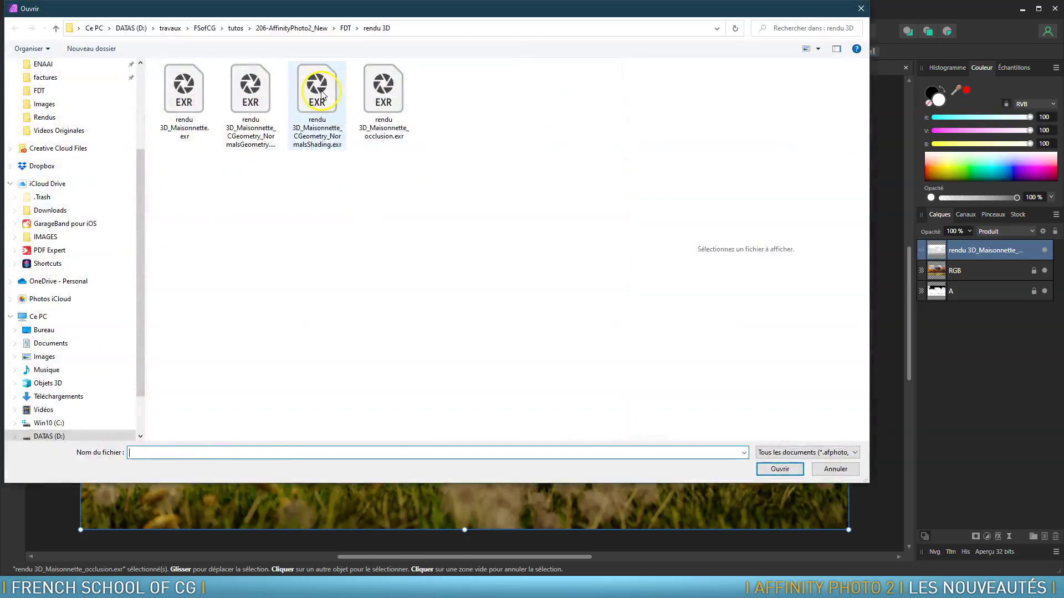
left_click(321, 93)
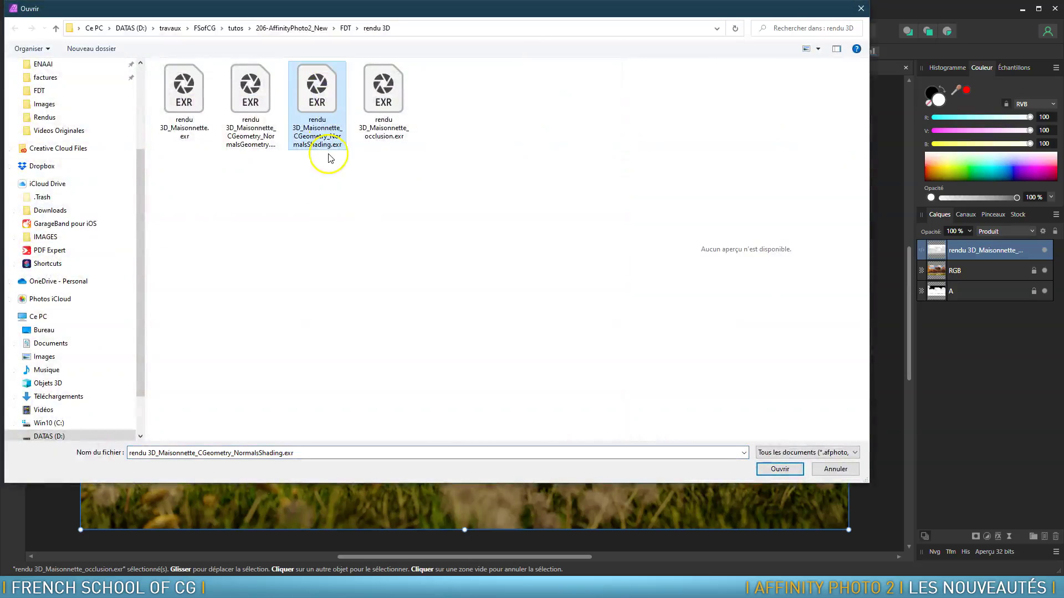
left_click(779, 469)
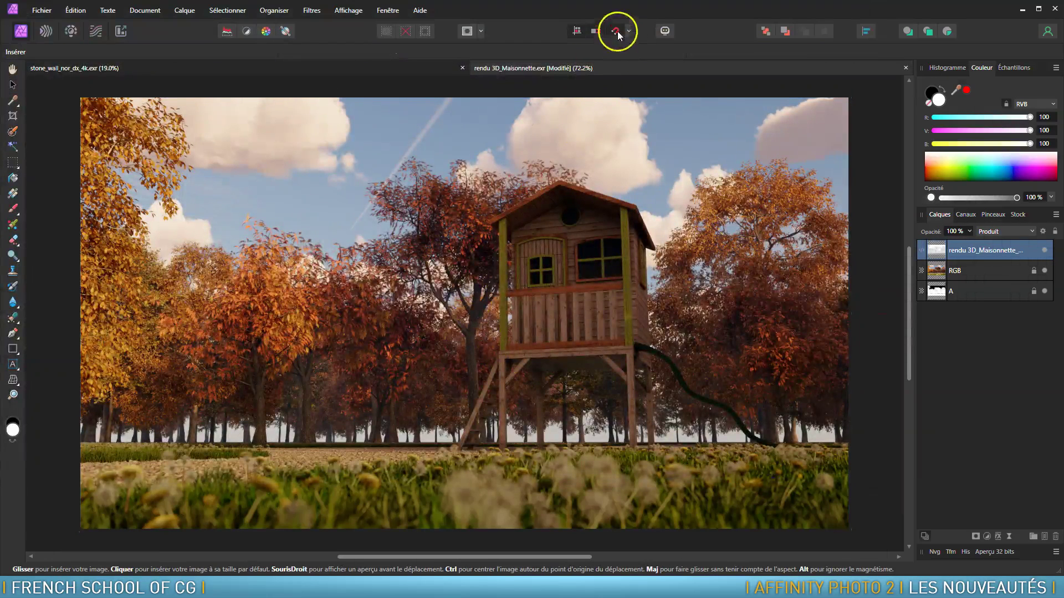
left_click(464, 315)
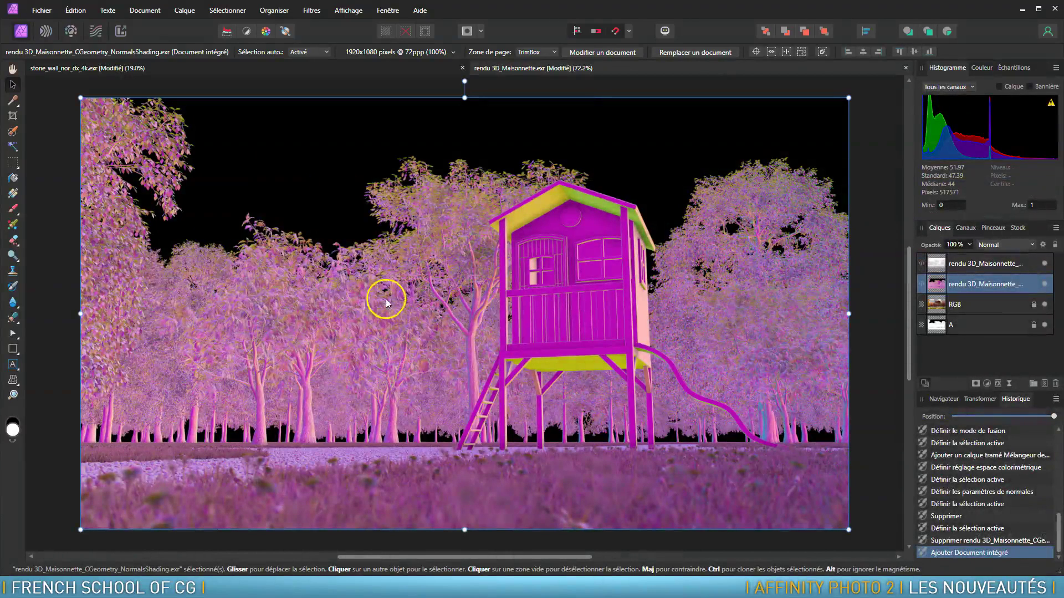
Add a Normales adjustment to the NormalsShading layer with rotation about 2.9 and scale 100, and close its settings
left_click(987, 385)
left_click(927, 367)
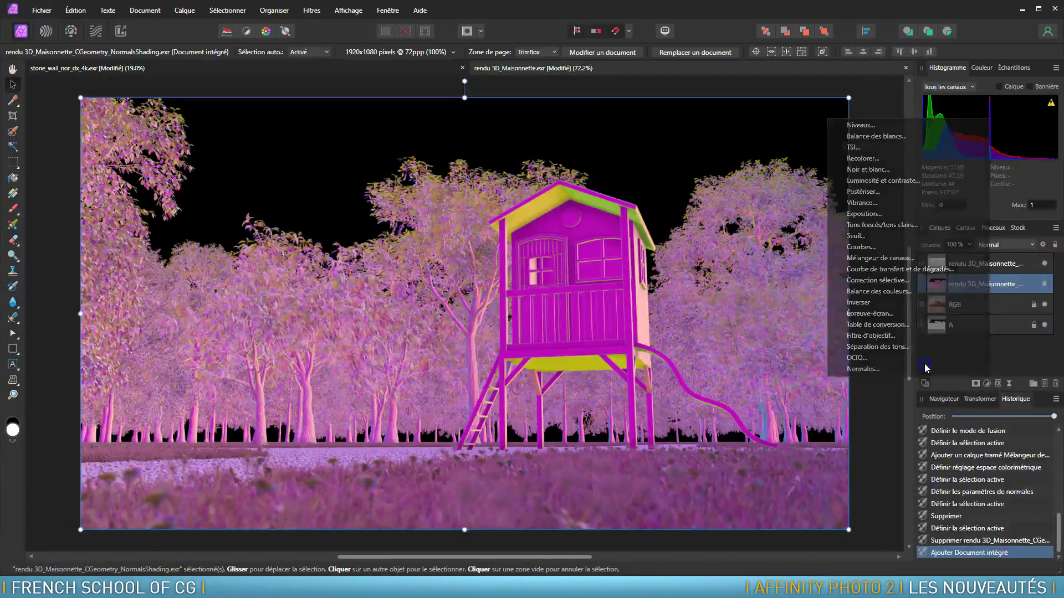
mouse_move(743, 240)
left_mouse_down()
mouse_move(665, 241)
mouse_move(807, 244)
mouse_move(741, 243)
left_mouse_up()
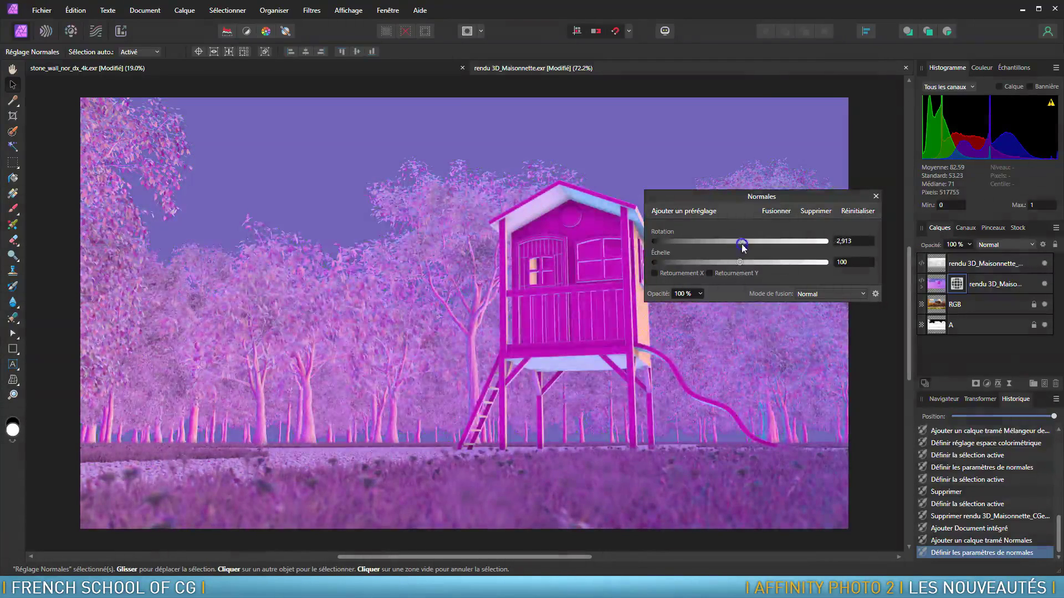
left_click(875, 196)
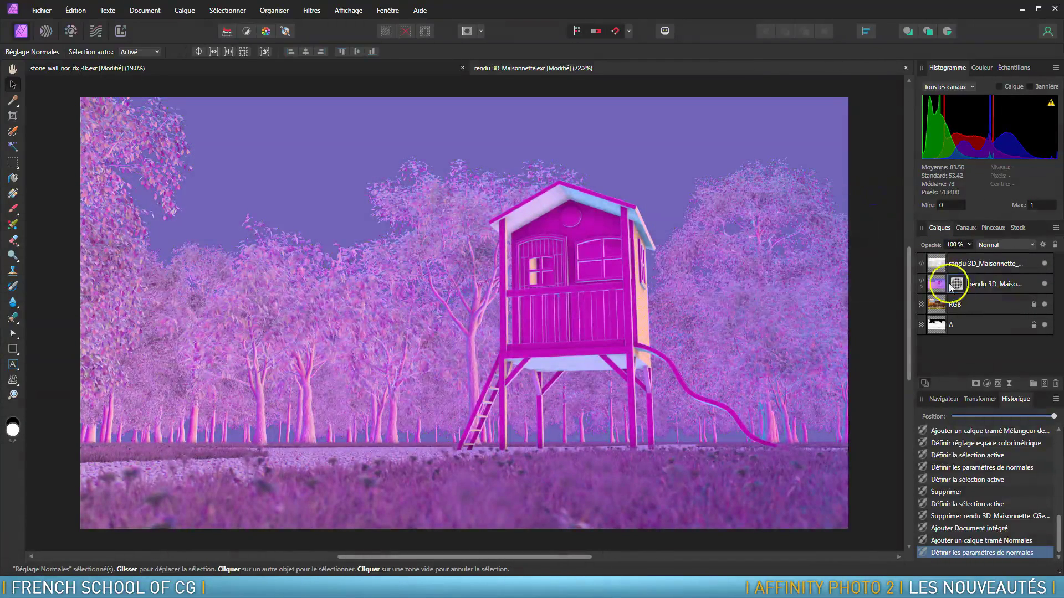
Expand the NormalsShading layer to show its Normales adjustment and add a Mélangeur de canaux adjustment set to Gris
left_click(921, 287)
left_click(970, 307)
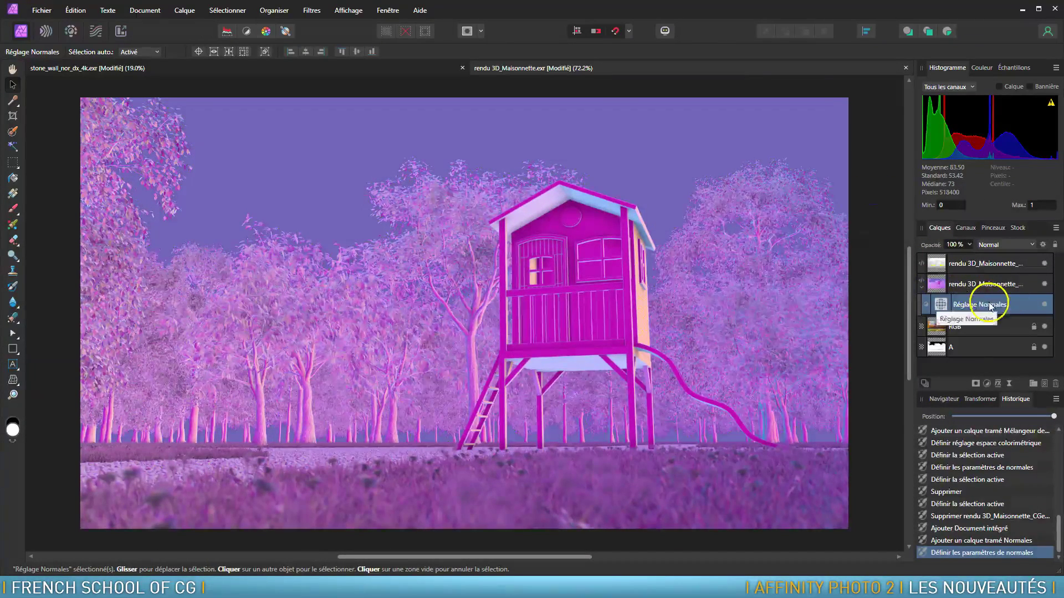
left_click(987, 384)
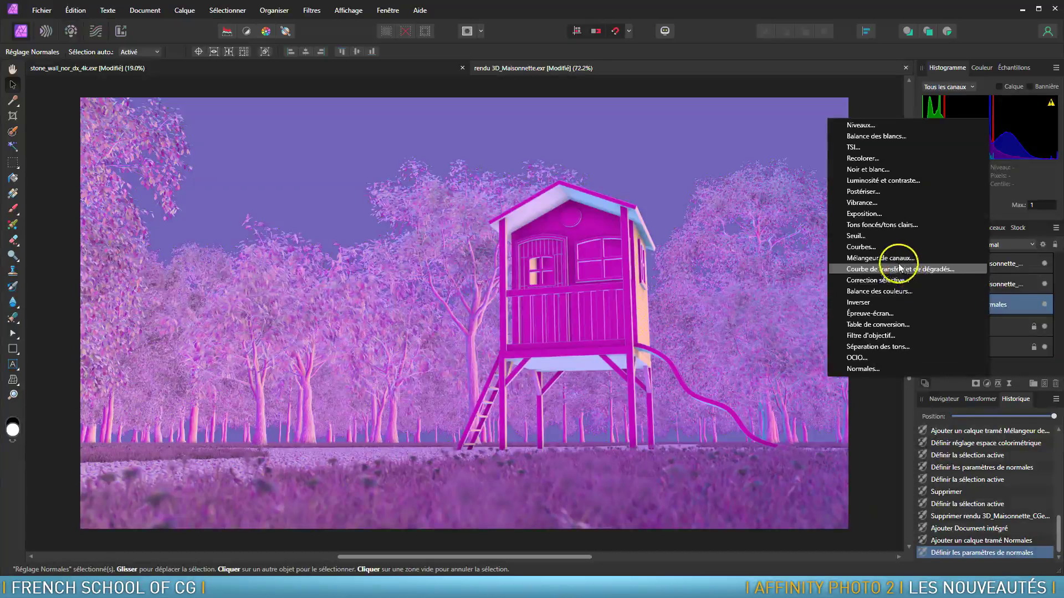
left_click(890, 261)
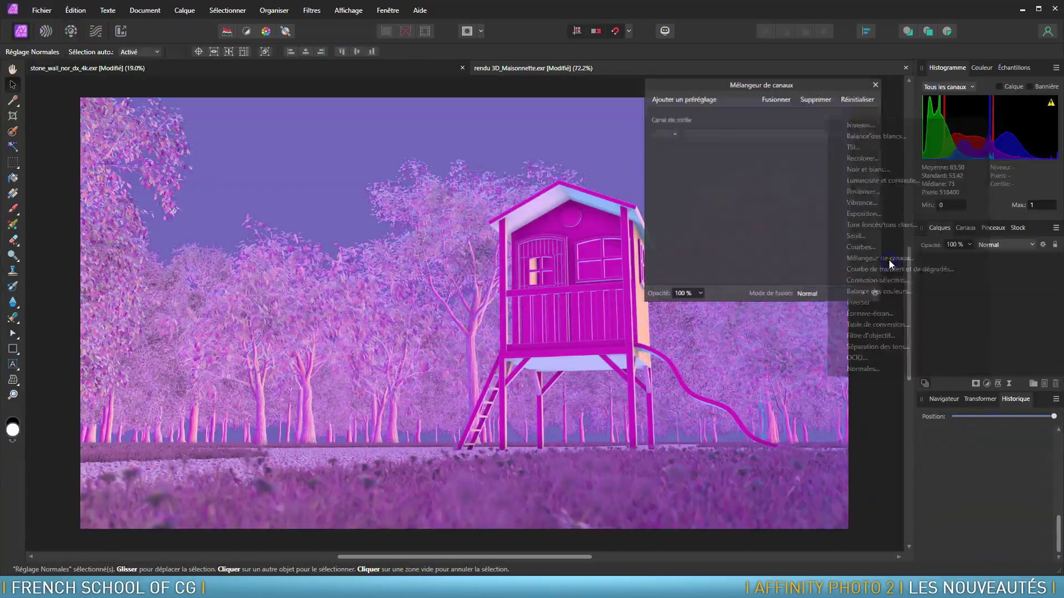
left_click(670, 134)
left_click(665, 146)
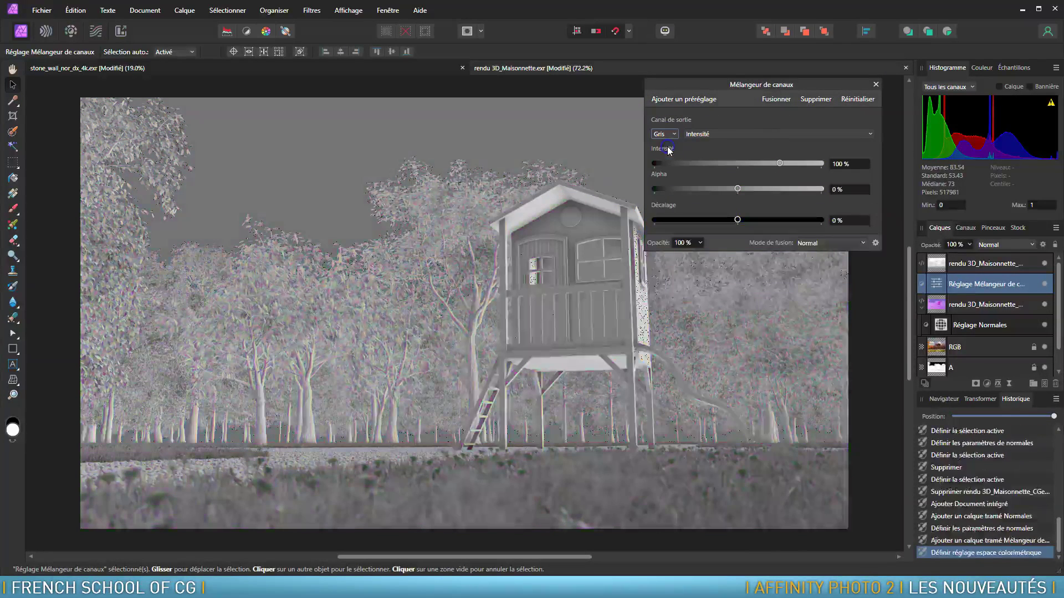
Nest the Mélangeur de canaux adjustment inside the NormalsShading layer above Normales, and set the Normales rotation to about 127.6
left_click_drag(973, 284, 979, 305)
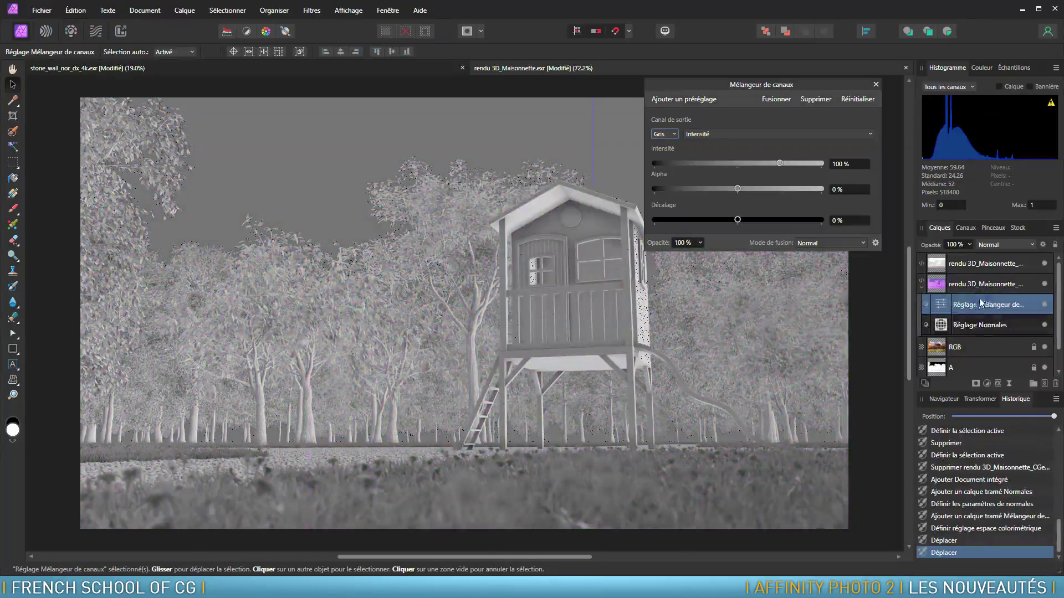
left_click(942, 327)
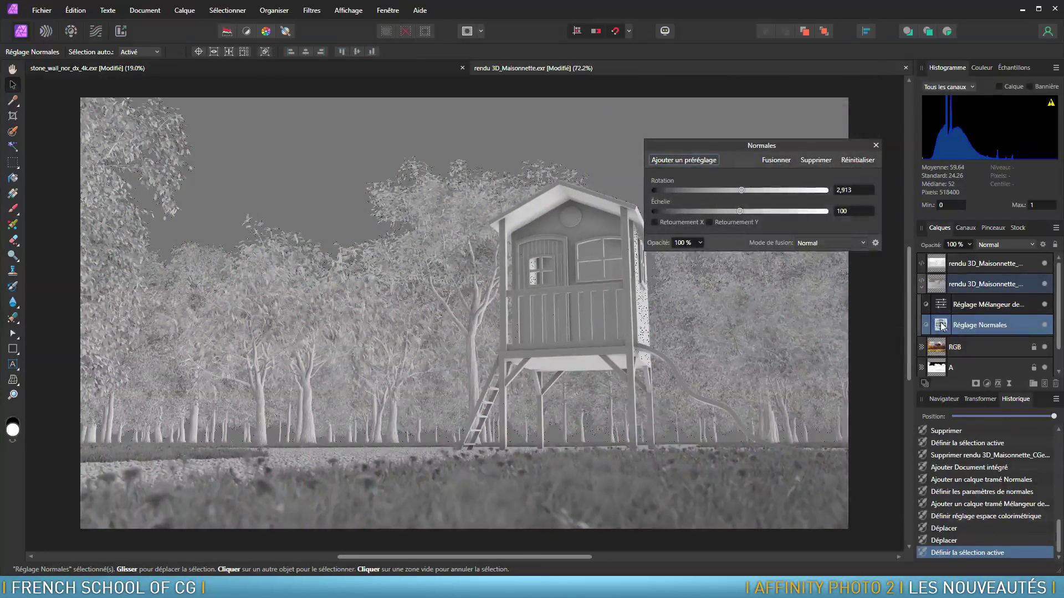
mouse_move(750, 192)
left_mouse_down()
mouse_move(697, 190)
mouse_move(812, 190)
mouse_move(800, 190)
left_mouse_up()
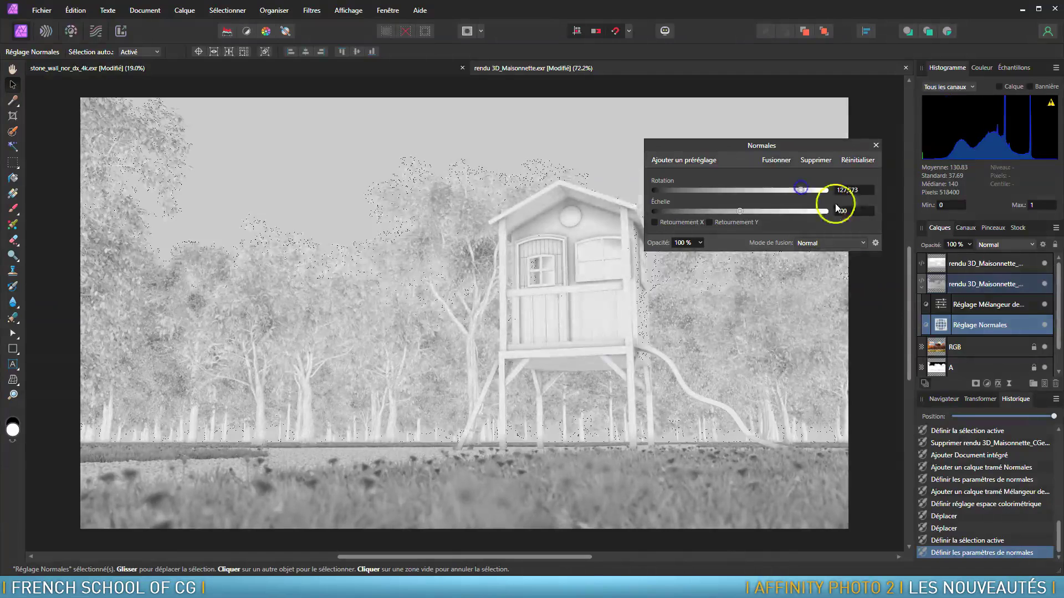
Set the NormalsShading layer's blend mode to Lumière tamisée
left_click(1026, 284)
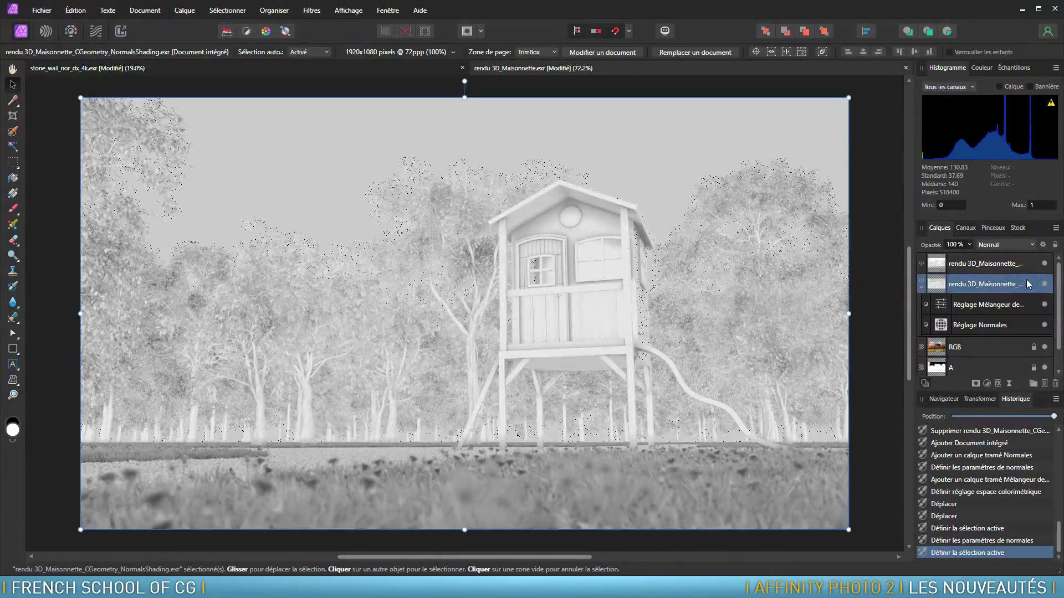
left_click(1012, 247)
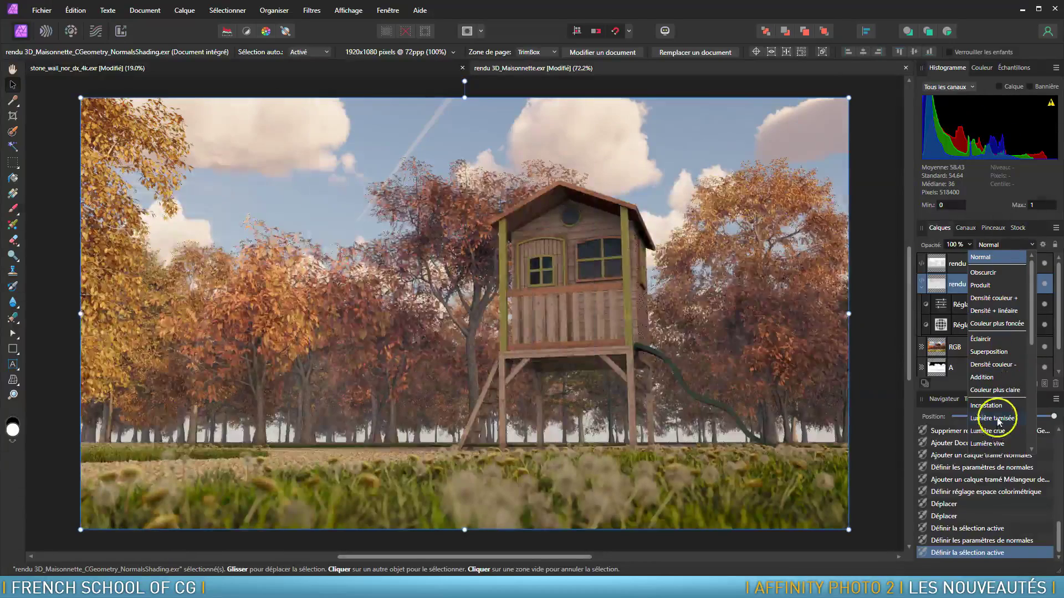
left_click(998, 419)
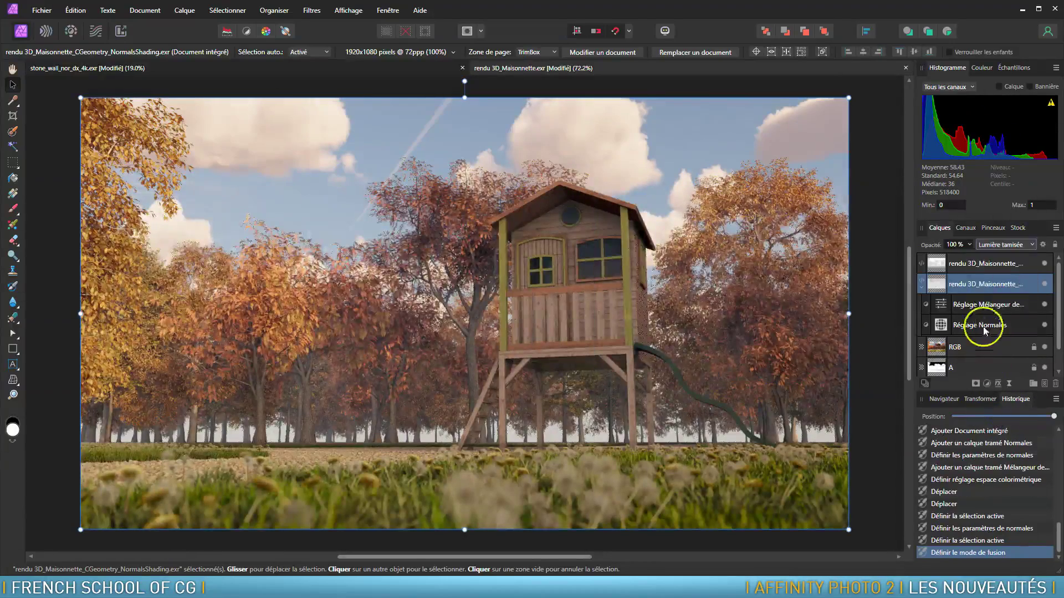
Reopen the Normales adjustment's settings and try rotations of about 110 and about -135.7 to relight the render
double_click(941, 325)
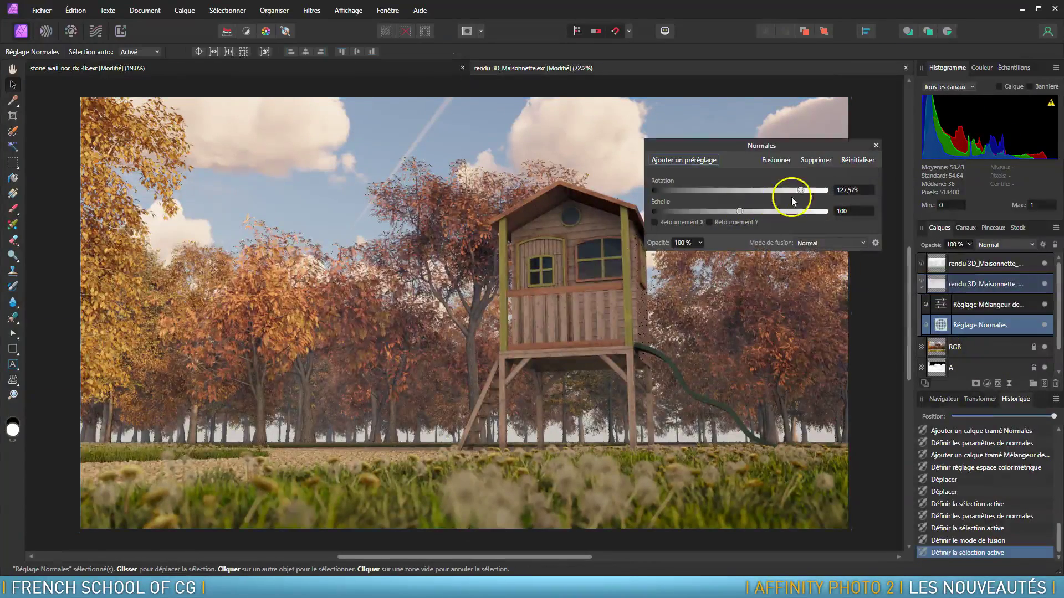
mouse_move(799, 190)
left_mouse_down()
mouse_move(683, 195)
mouse_move(783, 193)
mouse_move(794, 208)
left_mouse_up()
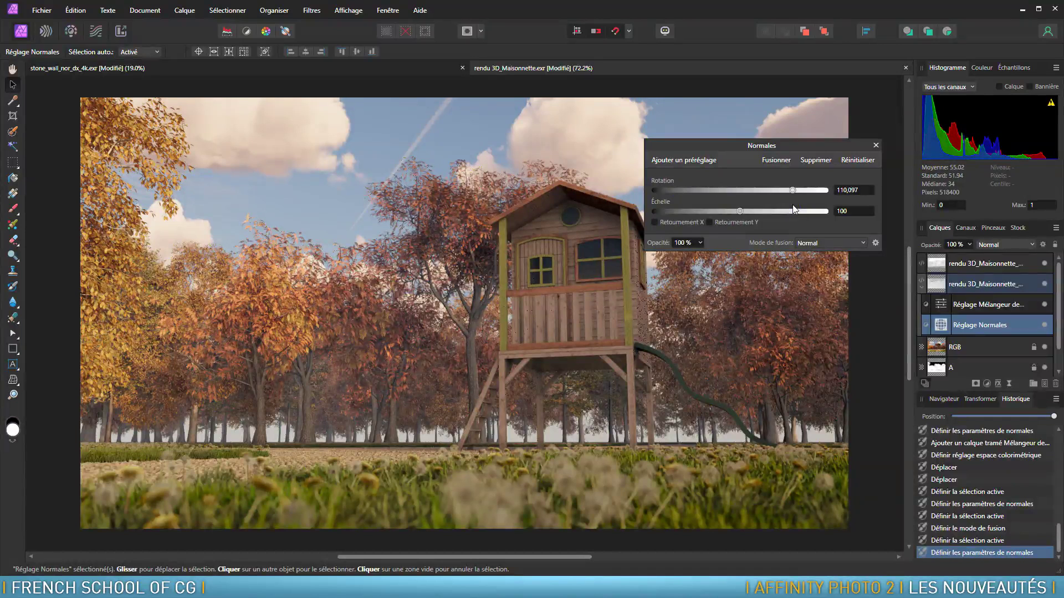
left_click_drag(792, 190, 676, 190)
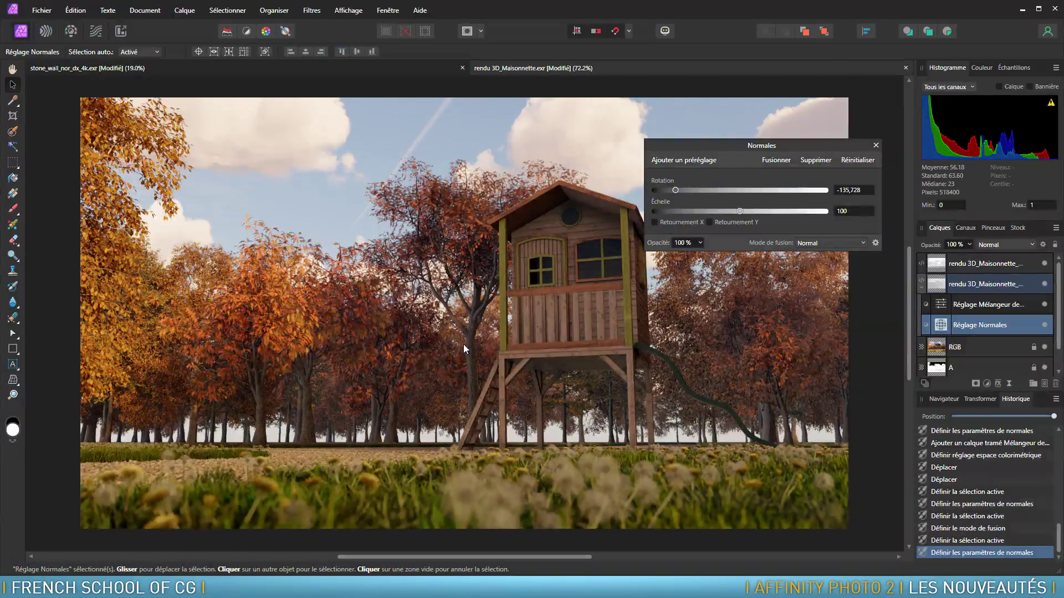
Toggle Retournement X and Retournement Y on and off in the Normales adjustment, and set its rotation to about 39
left_click(654, 222)
left_click(654, 222)
left_click(709, 223)
left_click_drag(675, 190, 759, 195)
left_click(717, 221)
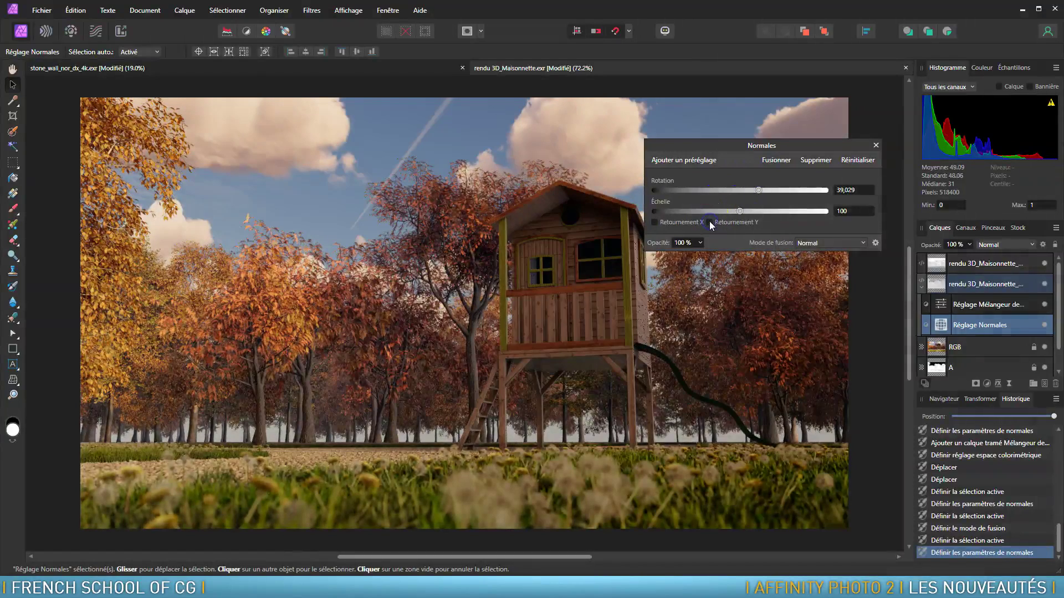